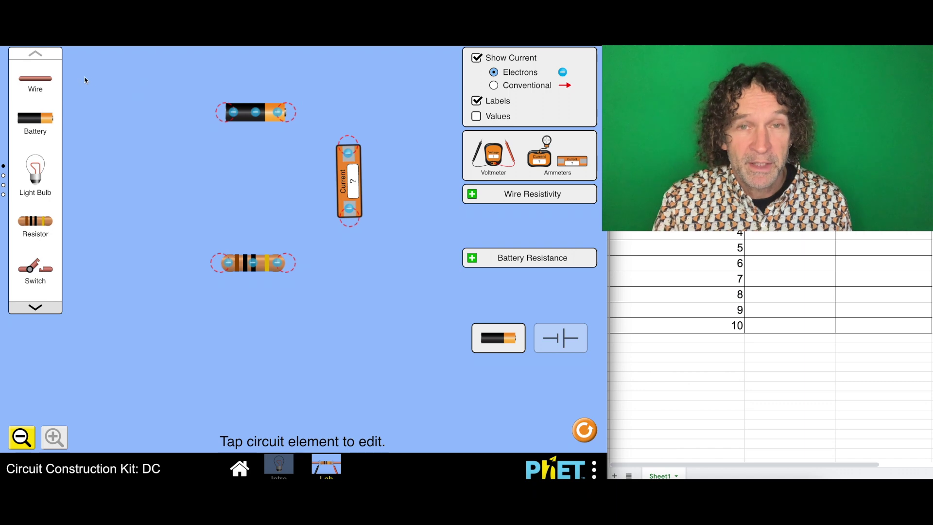
Connect the battery, ammeter and resistor with wires into a closed series loop
left_click_drag(47, 79, 353, 138)
left_click_drag(53, 80, 290, 266)
left_click_drag(47, 79, 225, 119)
left_click_drag(155, 107, 204, 249)
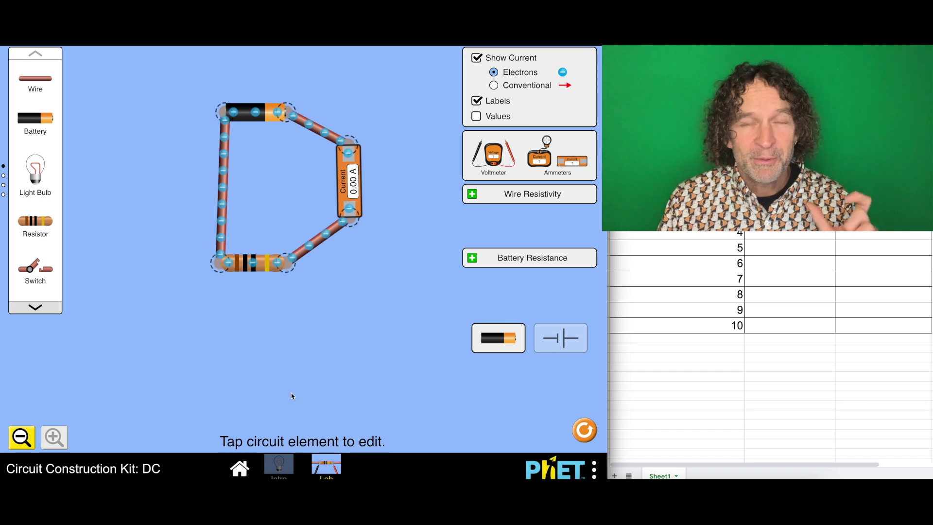
Check the resistor and battery settings and connect a voltmeter across the resistor's two ends
left_click(254, 267)
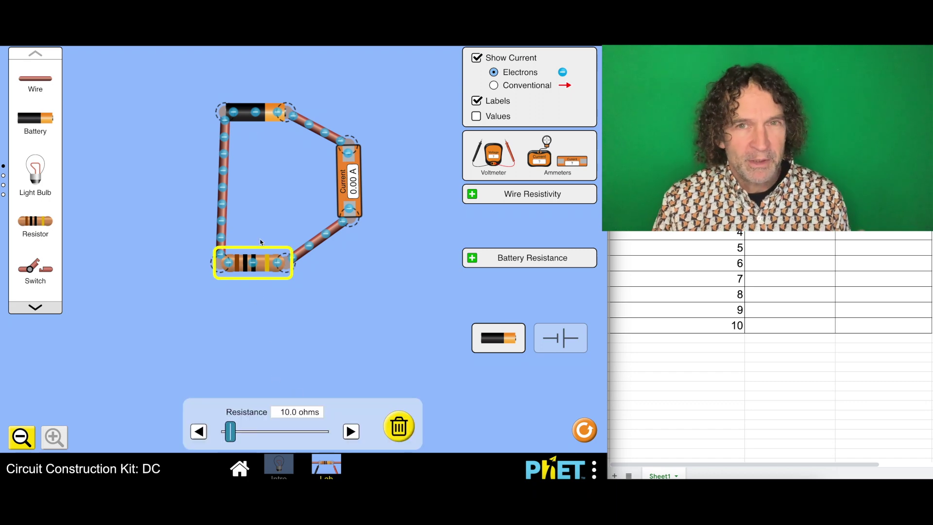
left_click(259, 117)
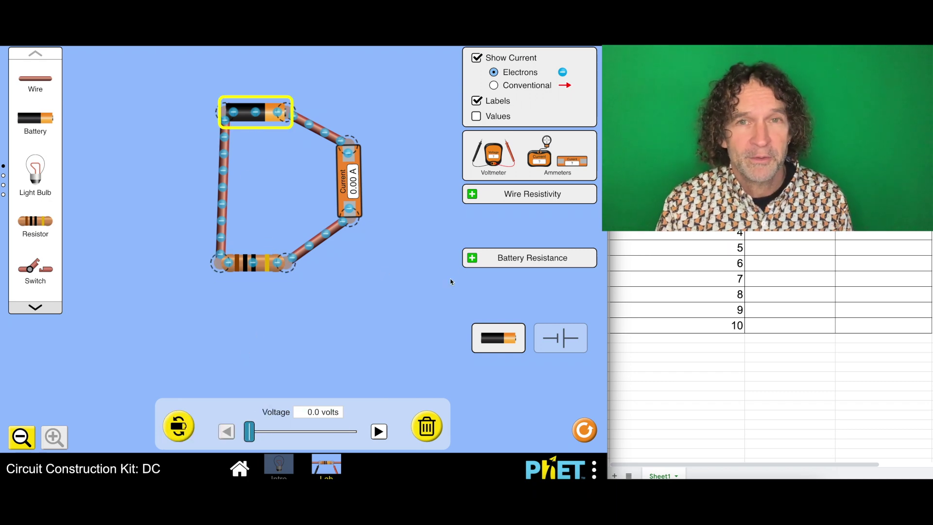
left_click_drag(502, 159, 266, 327)
left_click_drag(331, 303, 302, 305)
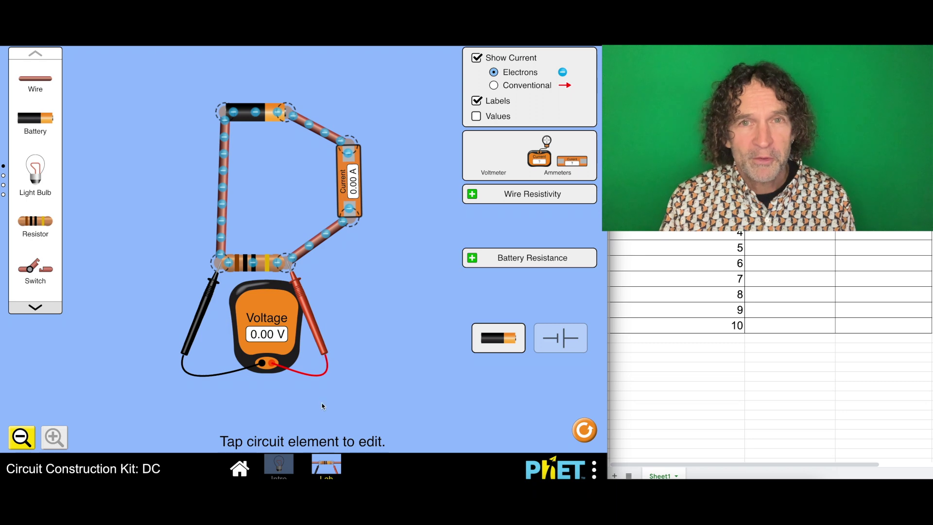
Check the resistor's resistance and enter a current of 0 for 0 volts in the 10 Ohm Resistor column
left_click(288, 270)
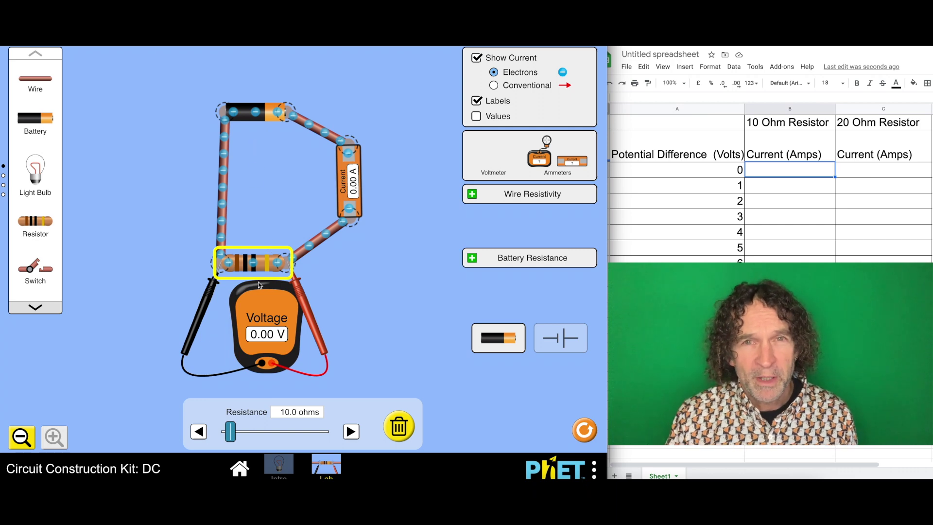
left_click(258, 118)
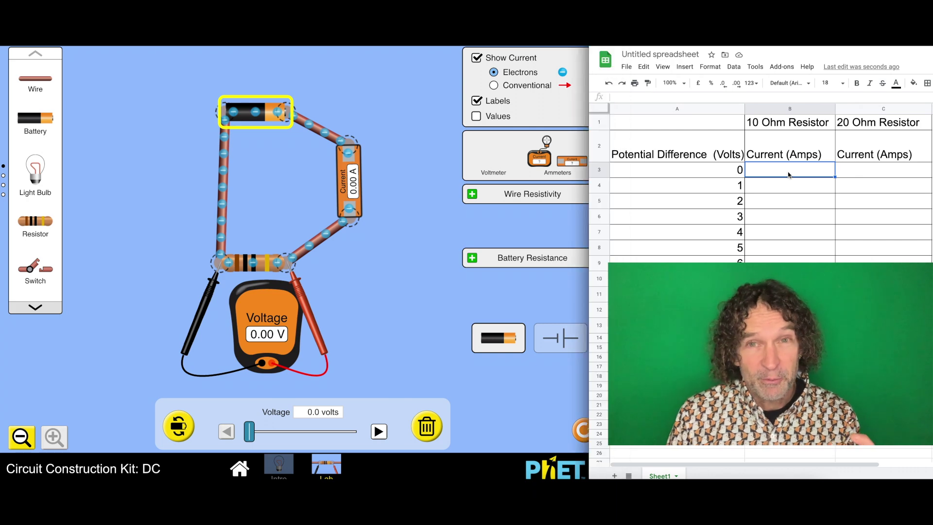
type("0")
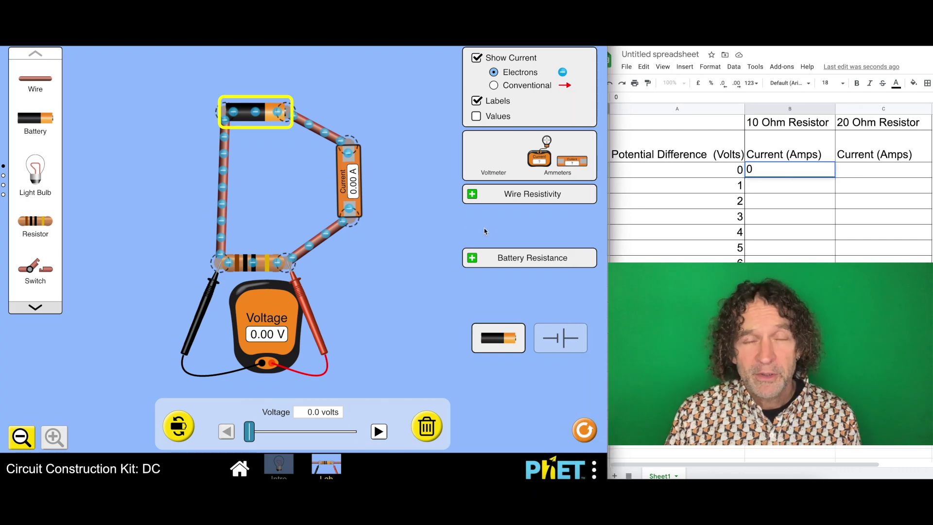
Set the battery to 1.0 volts and record a current of 0.1 for 1 volt in the 10 Ohm Resistor column
left_click(379, 431)
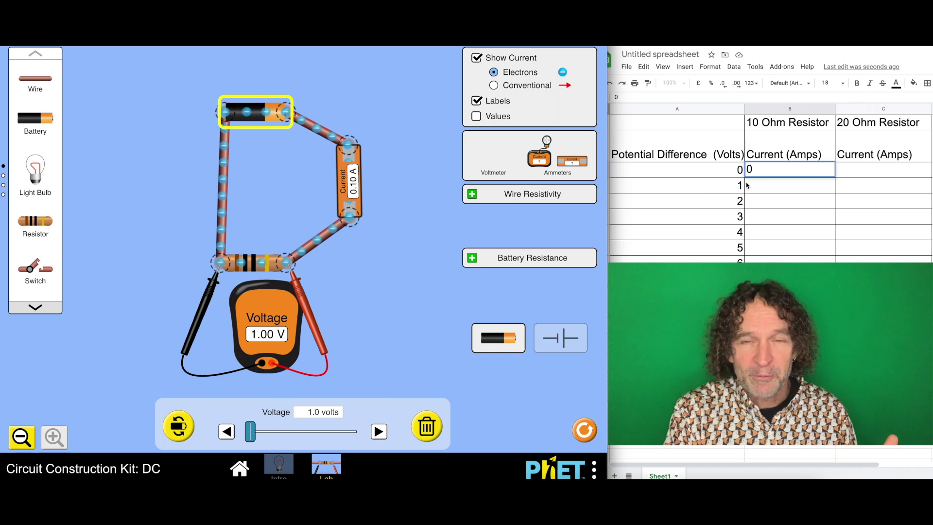
key("Return")
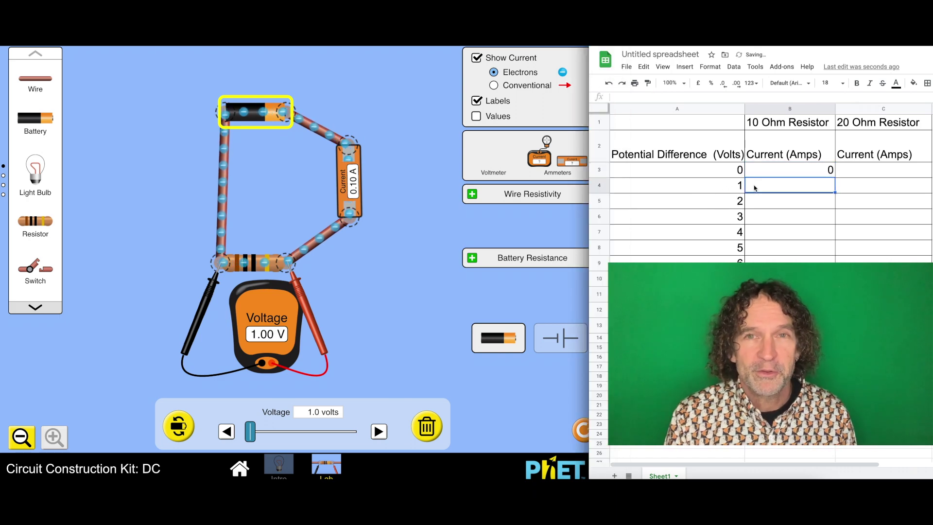
type("0.1")
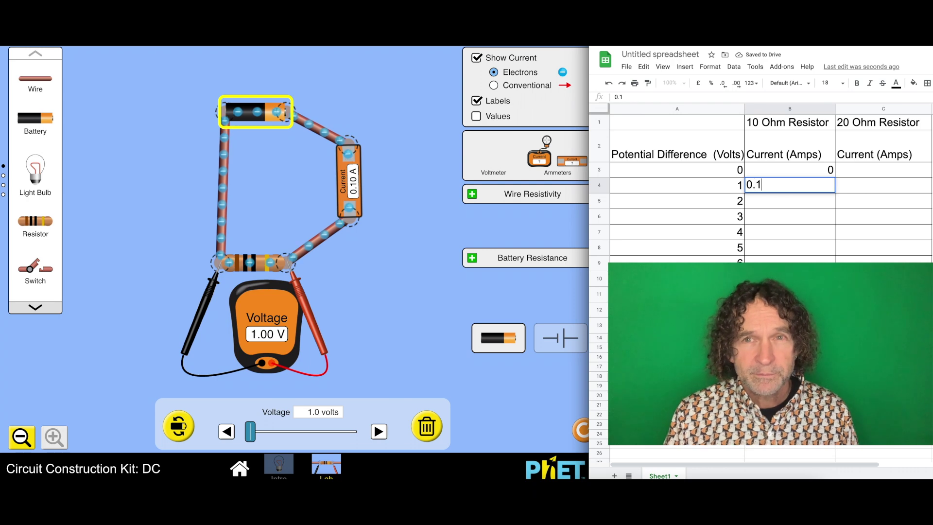
key("Return")
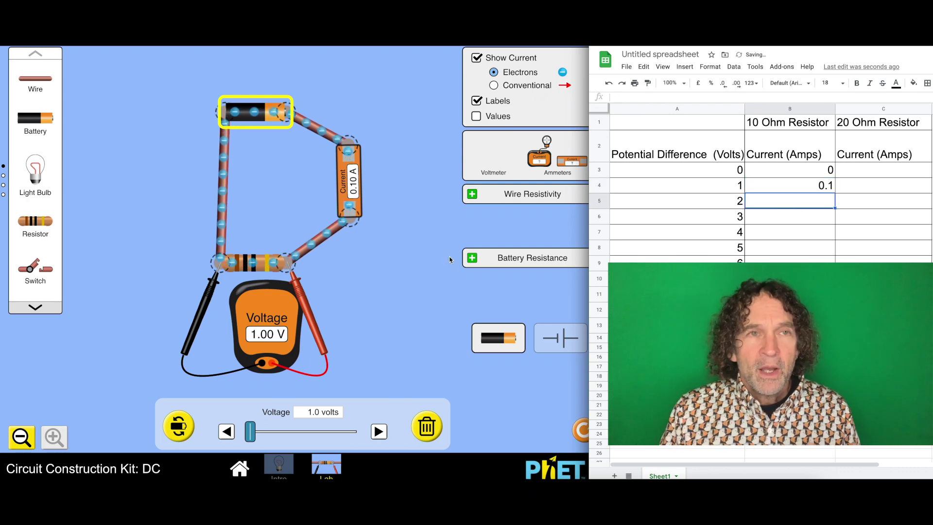
Raise the battery to 2.0 volts and record a current of 0.2 for 2 volts in the 10 Ohm Resistor column
left_click(434, 259)
left_click(378, 432)
left_click(378, 431)
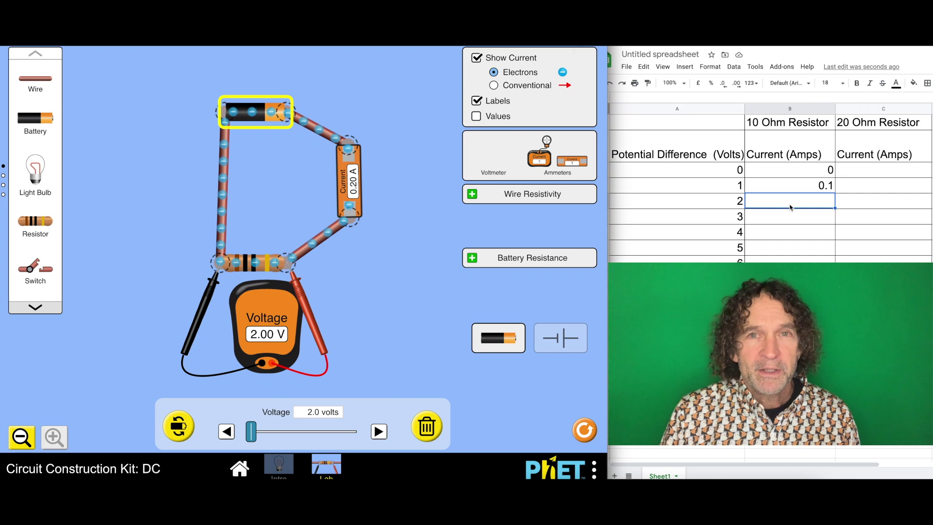
left_click(790, 207)
type("0.2")
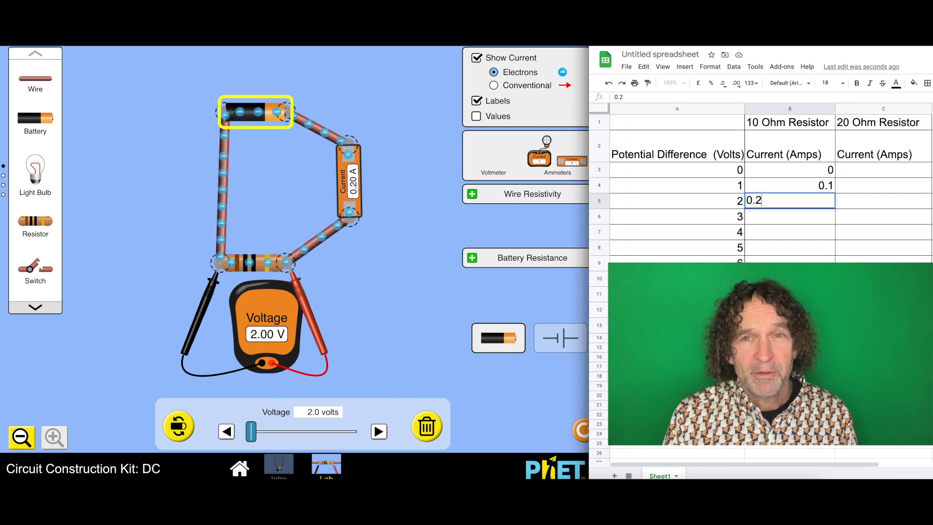
key("Return")
Return the battery to 0.0 volts and set the resistor's resistance to 20.0 ohms
left_click_drag(251, 431, 246, 431)
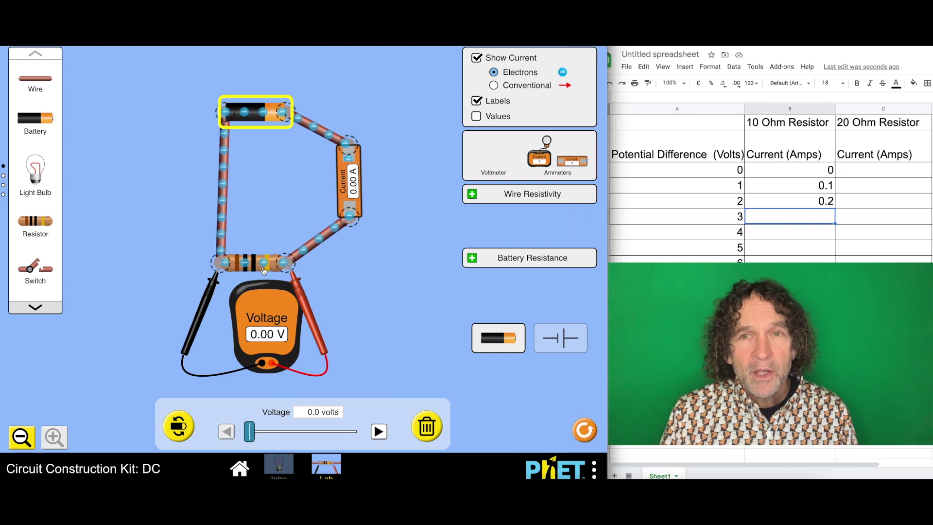
left_click(262, 268)
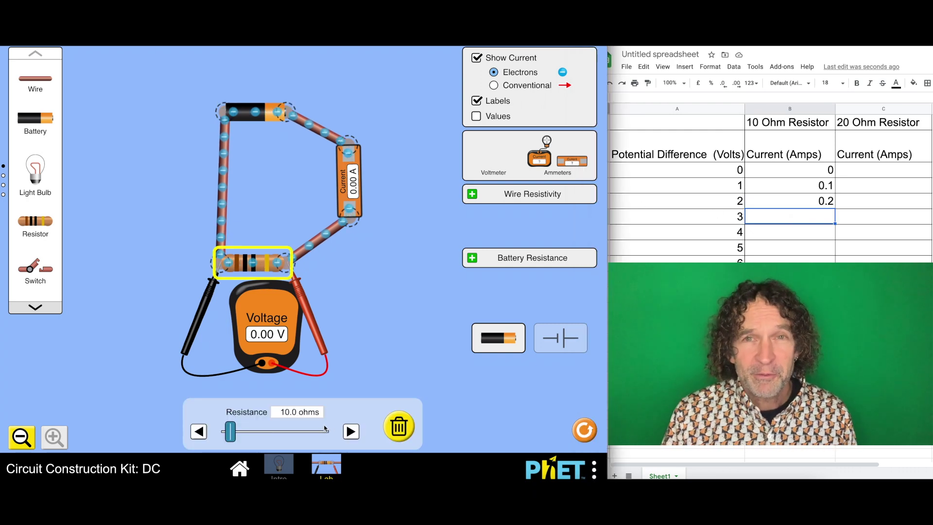
left_click(351, 432)
left_click(351, 432)
left_click(351, 431)
left_click(351, 432)
left_click(351, 431)
left_click(351, 431)
left_click(351, 431)
left_click(350, 431)
left_click(351, 431)
left_click(351, 431)
left_click(351, 432)
left_click(350, 432)
left_click(351, 432)
left_click(351, 432)
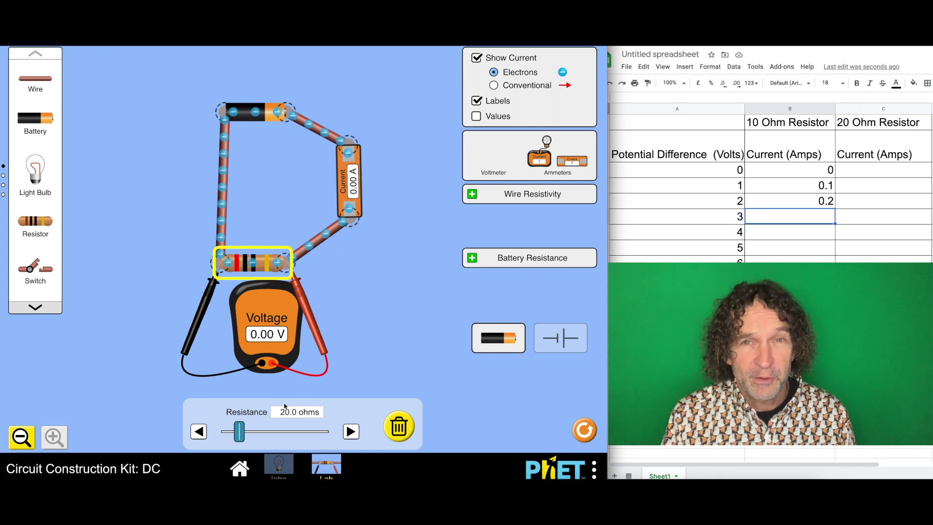
Set the battery to 1.0 volts, recording 20 Ohm Resistor currents of 0 for 0 volts and 0.05 for 1 volt
left_click(253, 112)
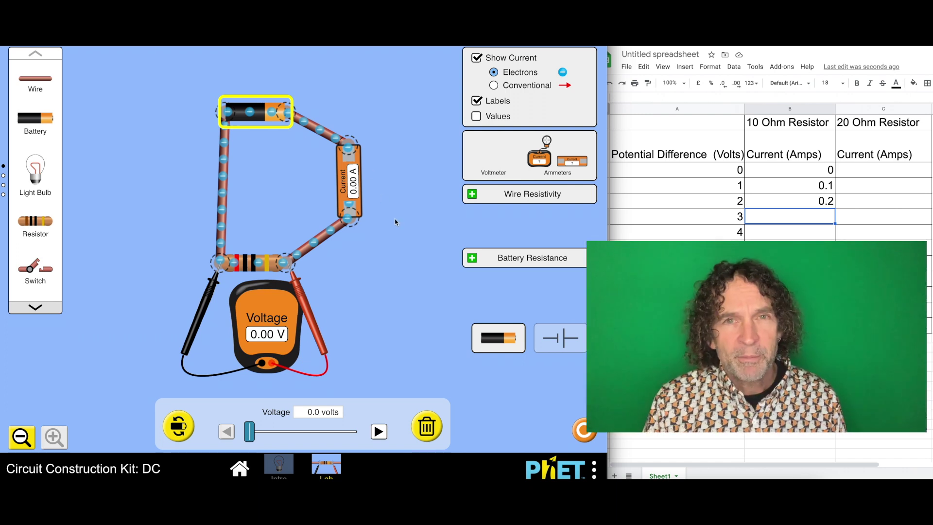
left_click(853, 171)
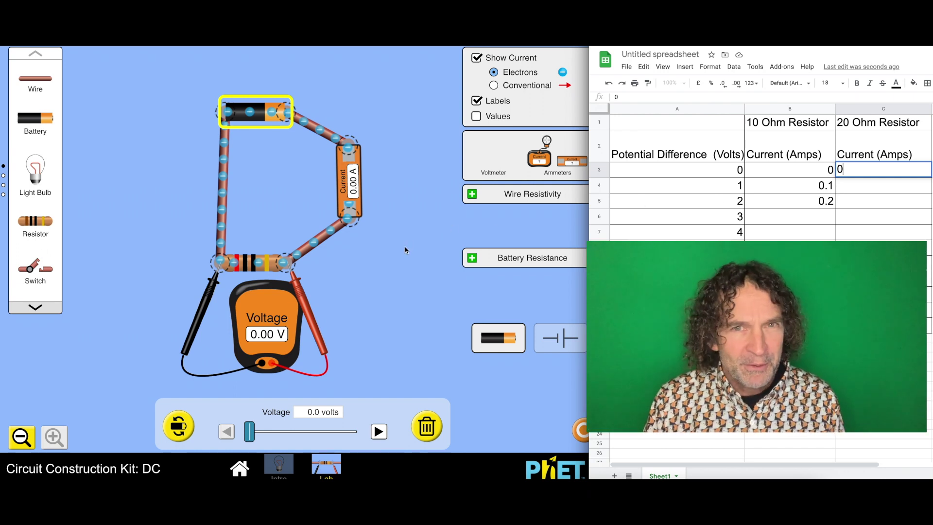
left_click(377, 432)
left_click(377, 432)
left_click(378, 432)
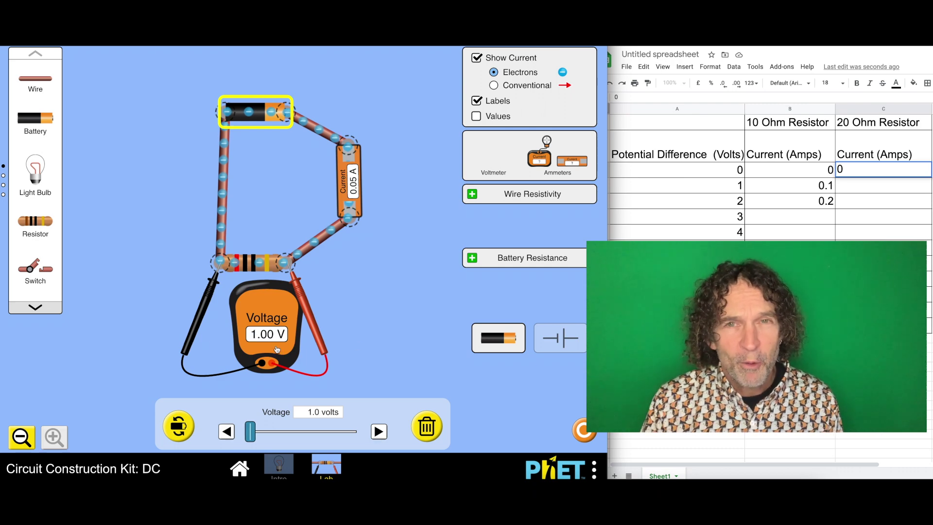
left_click(843, 187)
type("0")
key("Return")
type("0.05")
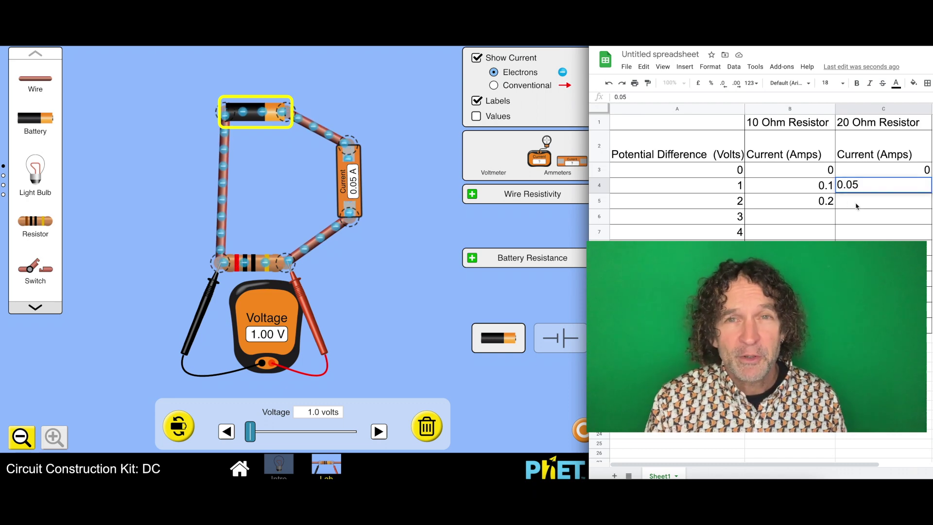
Raise the battery to 2.0 volts and record a current of 0.1 for 2 volts in the 20 Ohm Resistor column
left_click(840, 204)
left_click(381, 434)
left_click(379, 432)
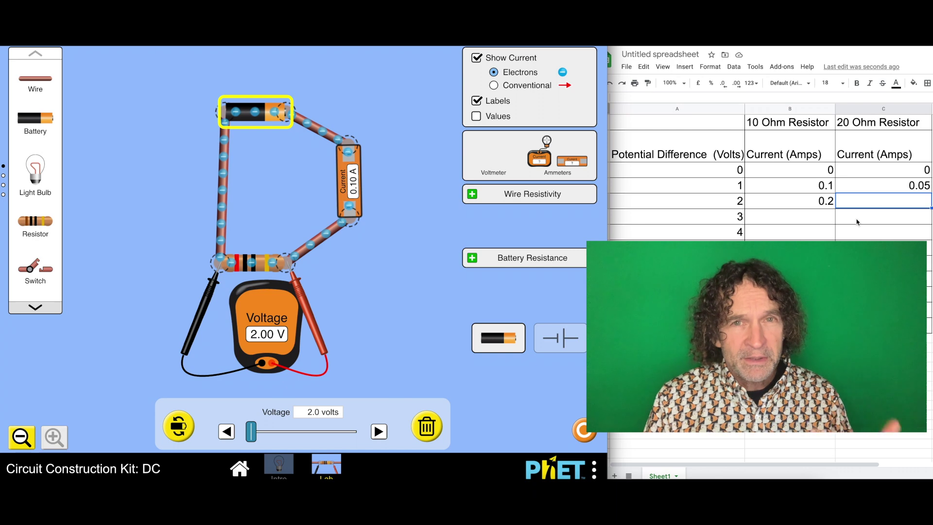
left_click(883, 204)
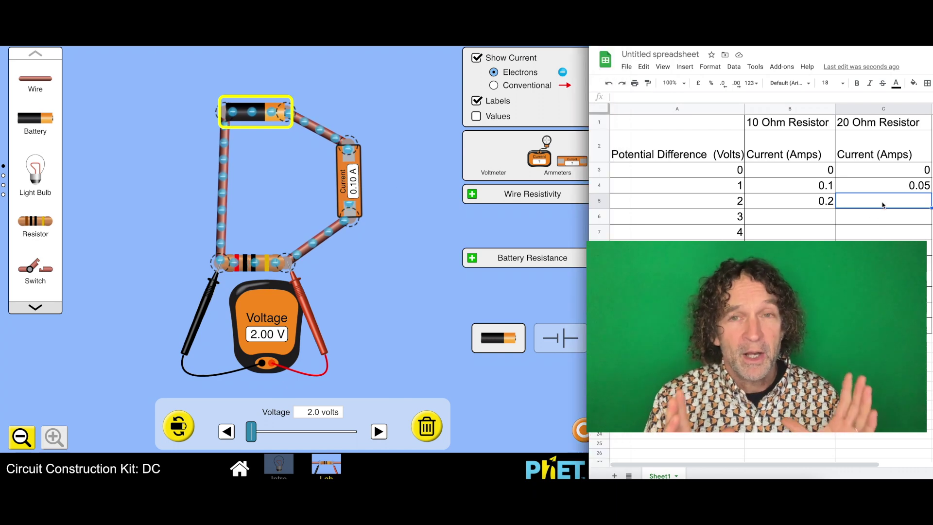
type("0")
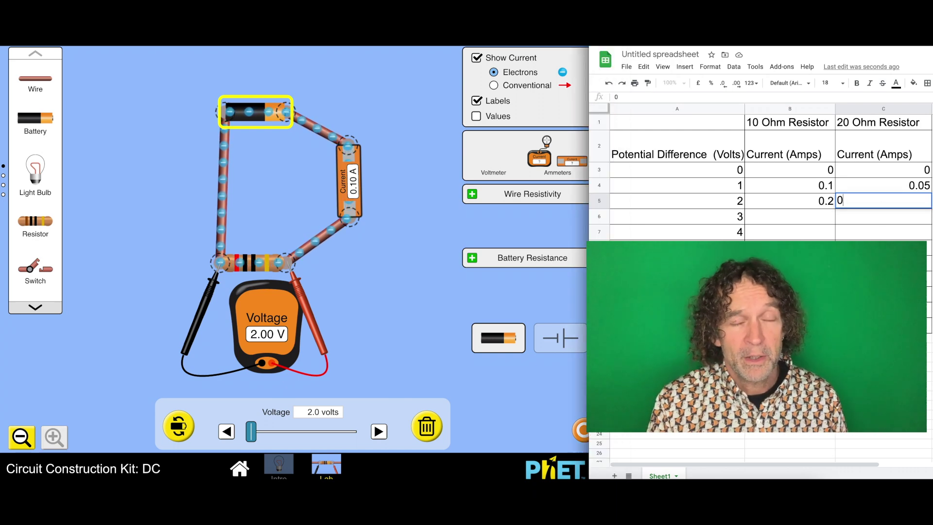
type(".1")
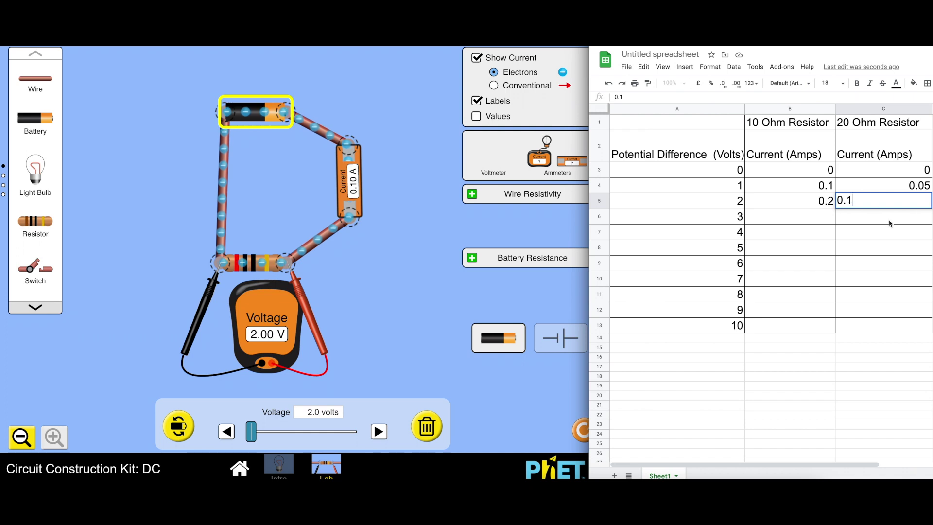
key("Return")
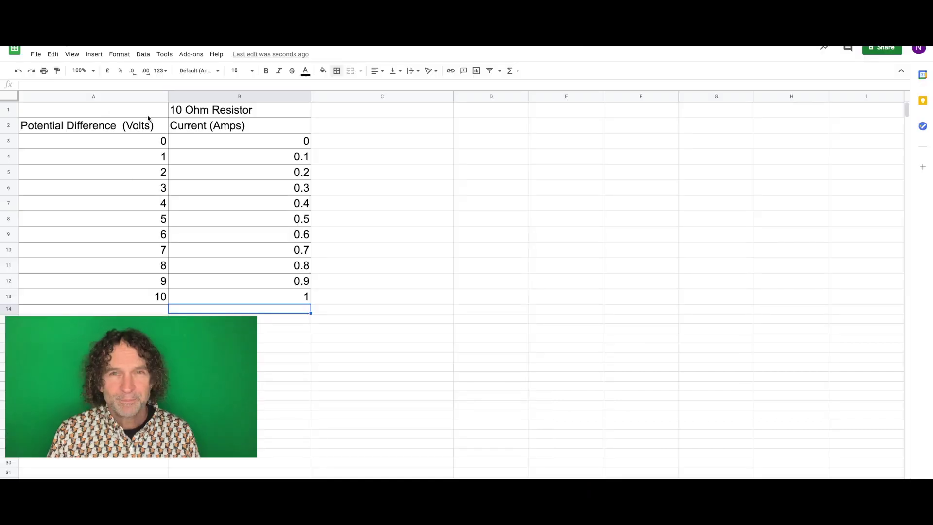
Insert a chart from the potential difference and 10 ohm current data in A2:B13
left_click(371, 201)
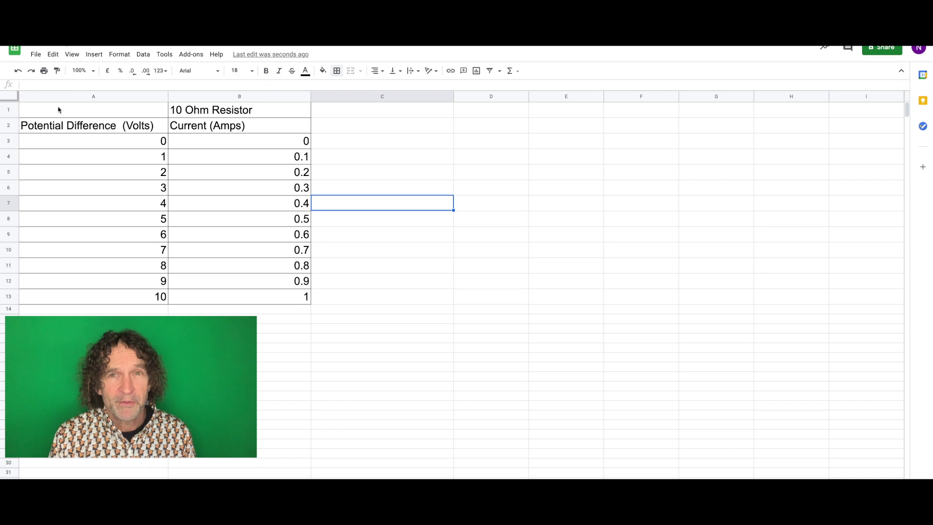
left_click_drag(57, 121, 232, 294)
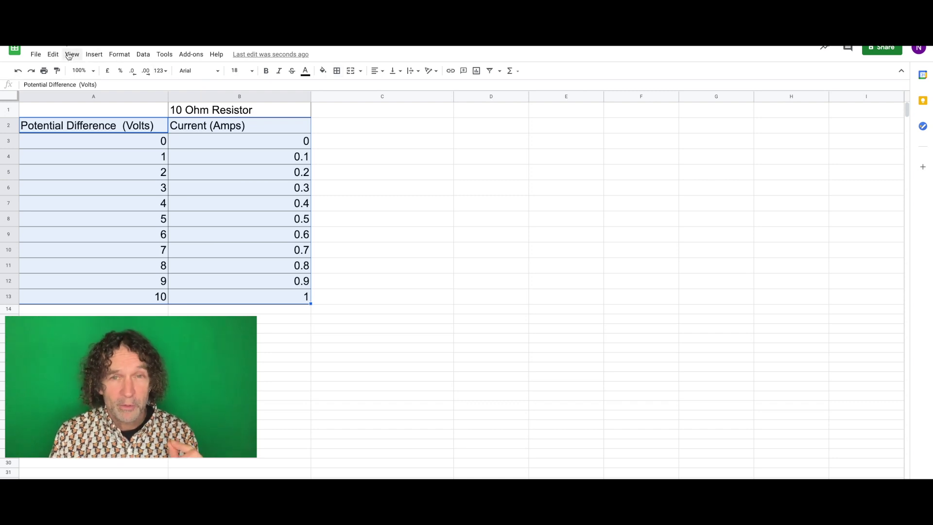
left_click(94, 56)
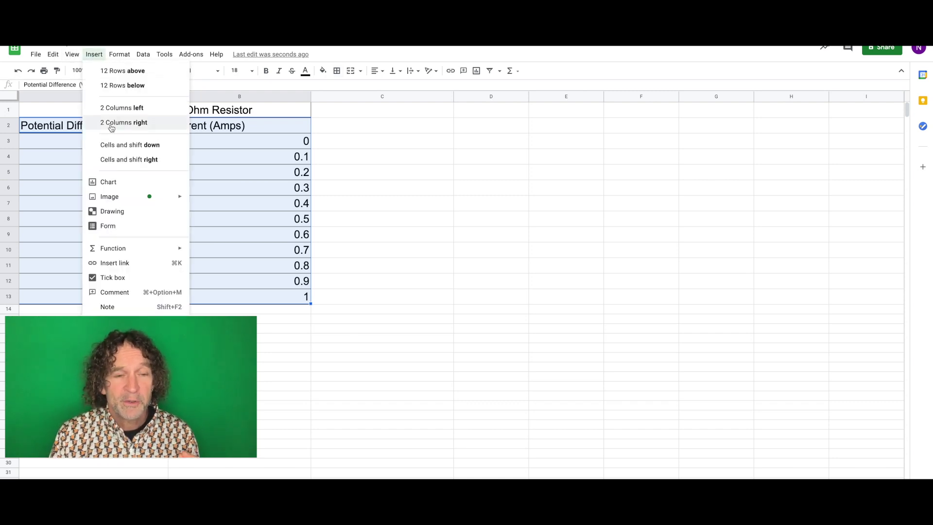
left_click(109, 182)
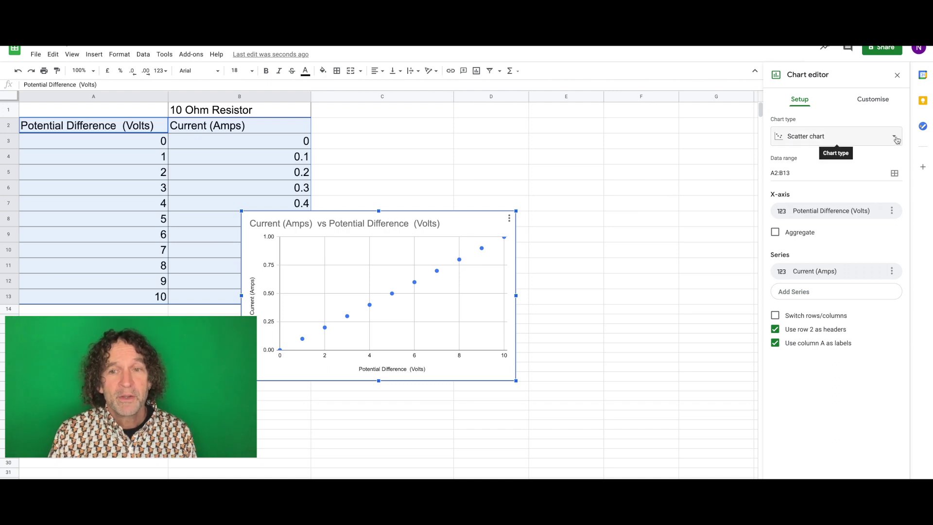
Change the chart type to Line chart and open its customisation settings for chart and axis titles
left_click(896, 139)
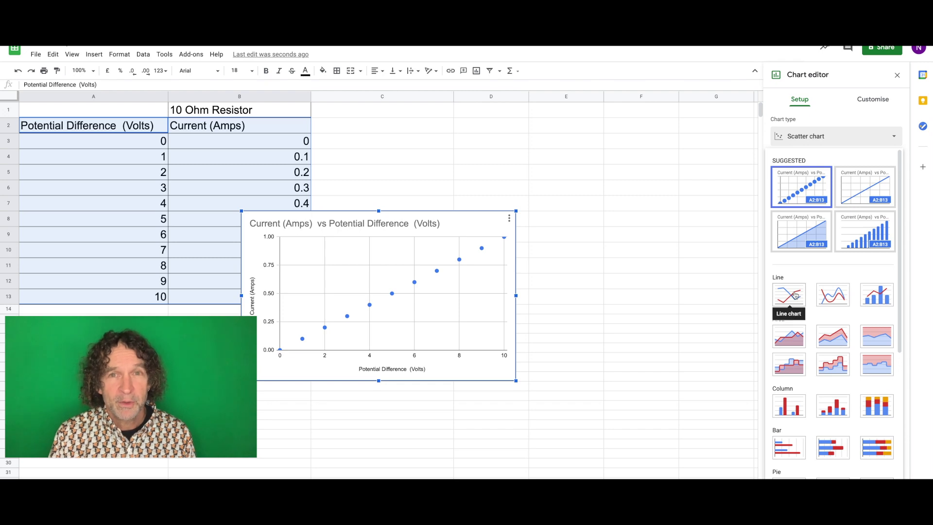
left_click(795, 295)
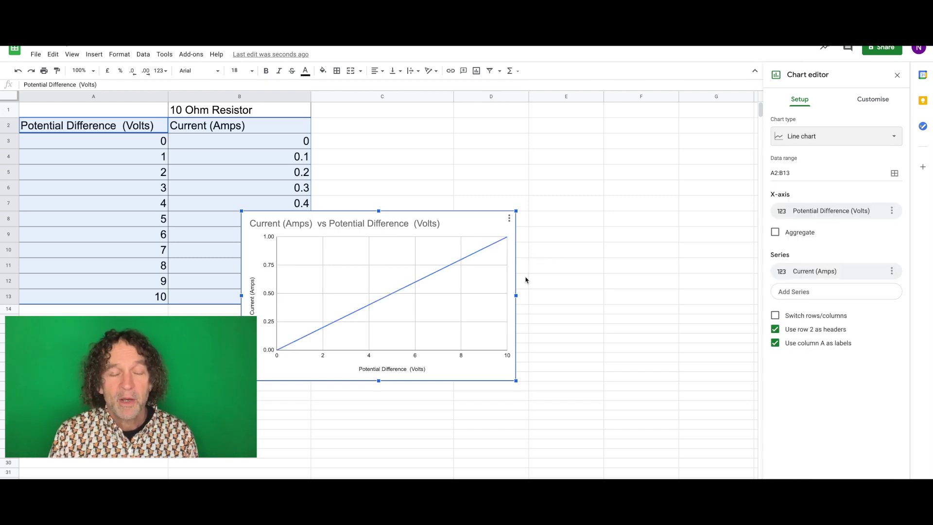
left_click(874, 101)
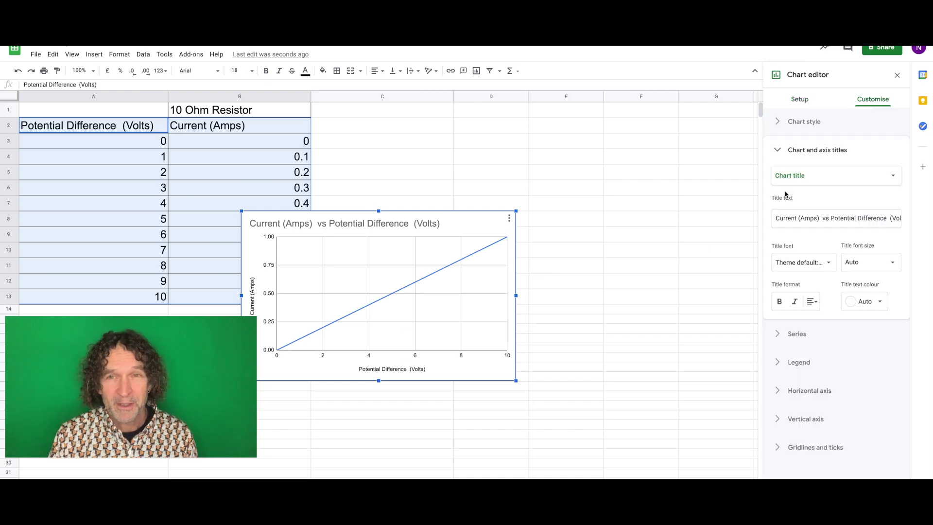
Move the line chart beside the data table and enlarge it to about the table's height
left_click_drag(421, 214, 503, 99)
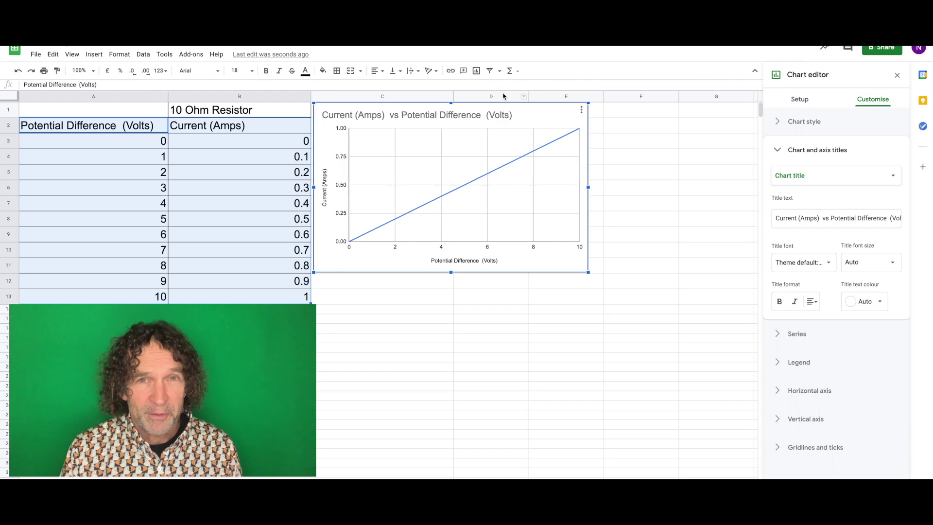
left_click_drag(588, 273, 597, 311)
left_click(596, 333)
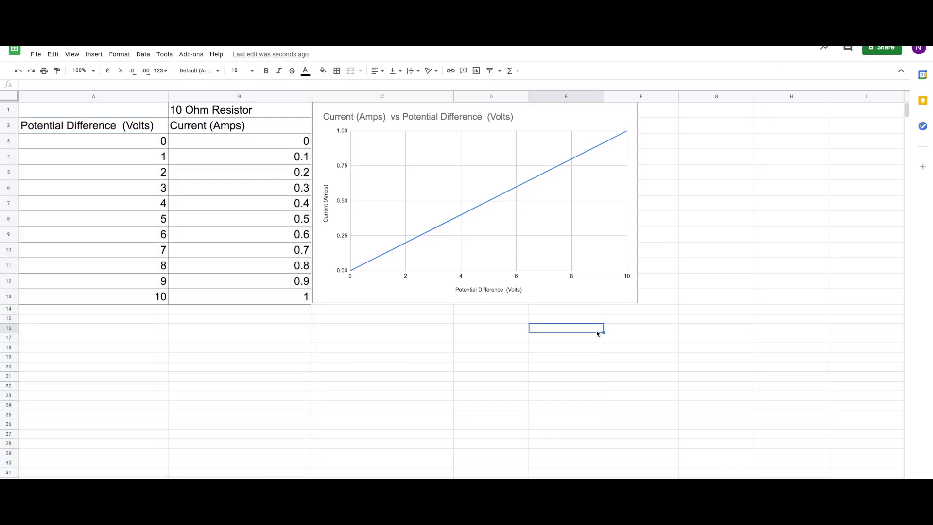
Delete the line chart of current against potential difference from the sheet
left_click(582, 198)
key("Delete")
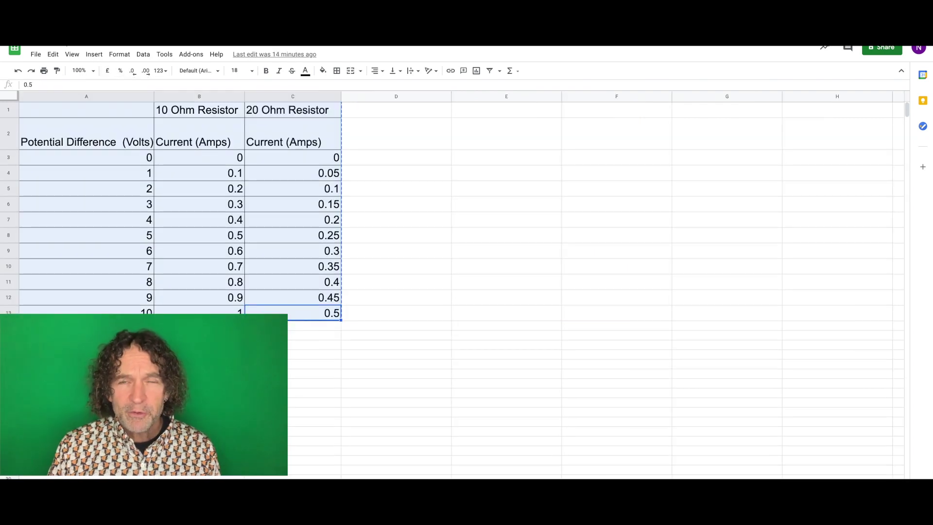
left_click(359, 224)
left_click(82, 132)
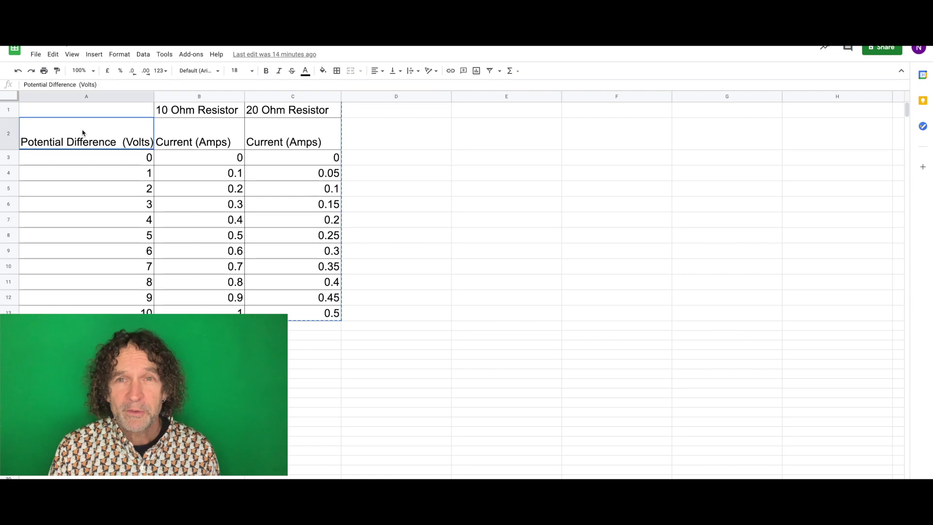
left_click_drag(88, 131, 292, 315)
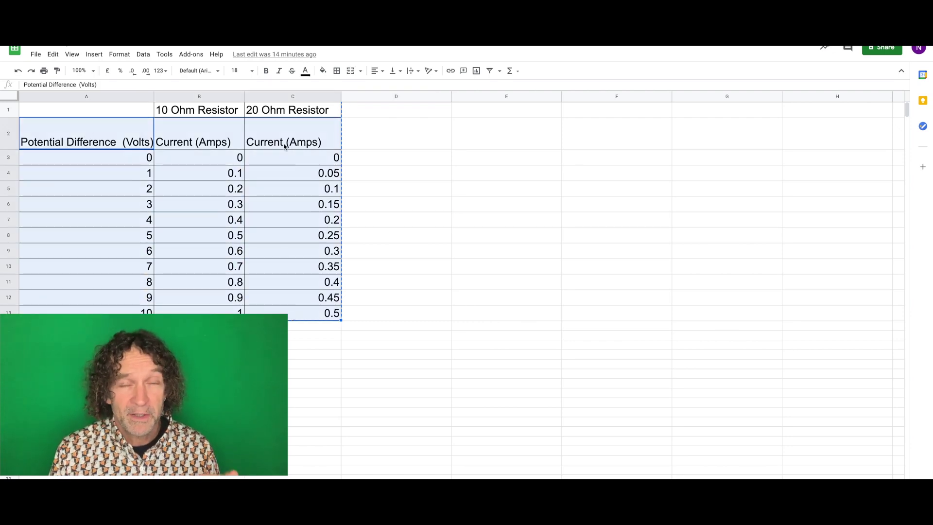
left_click(124, 56)
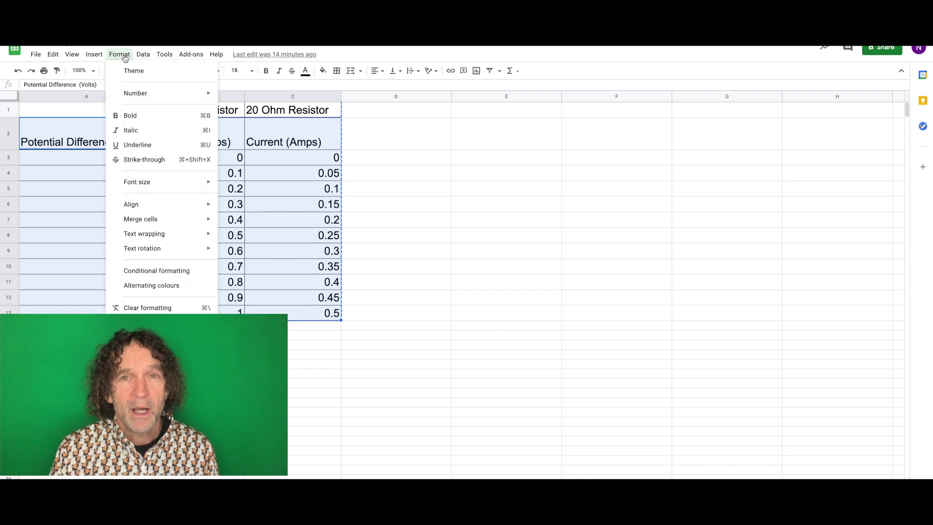
left_click(433, 157)
left_click(379, 323)
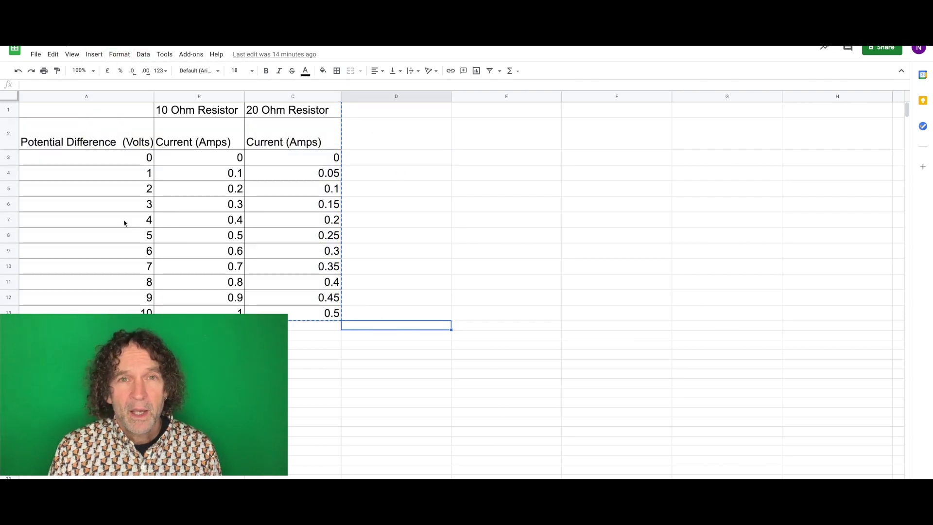
Insert a chart from the potential difference data and both resistors' current readings in A2:C13
left_click_drag(76, 136, 302, 313)
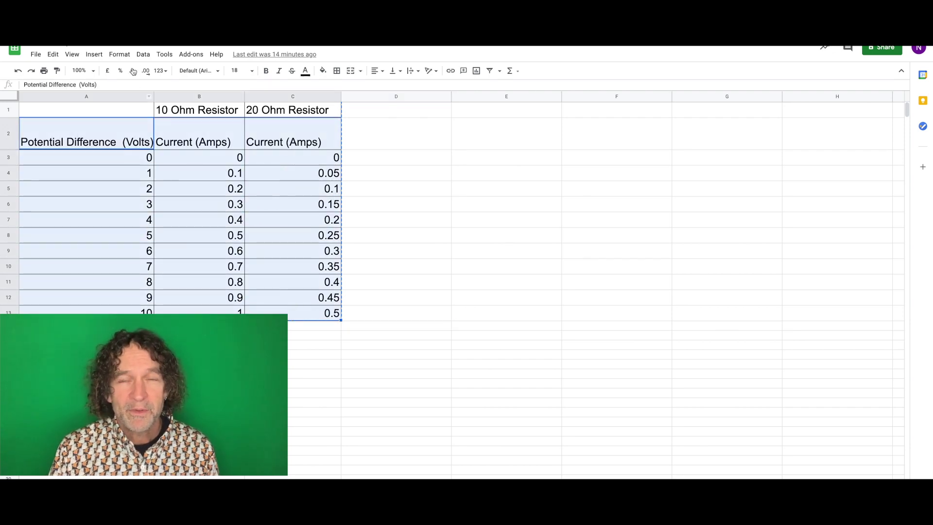
left_click(94, 54)
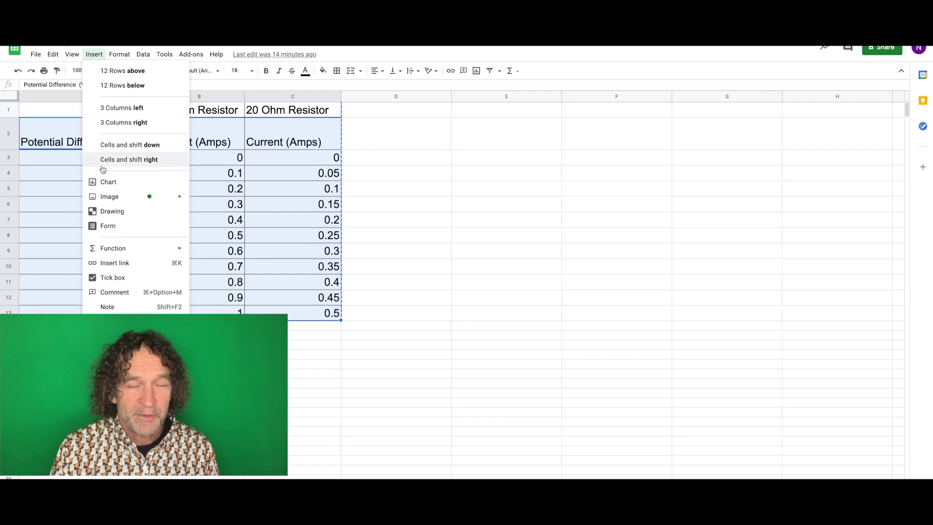
left_click(109, 182)
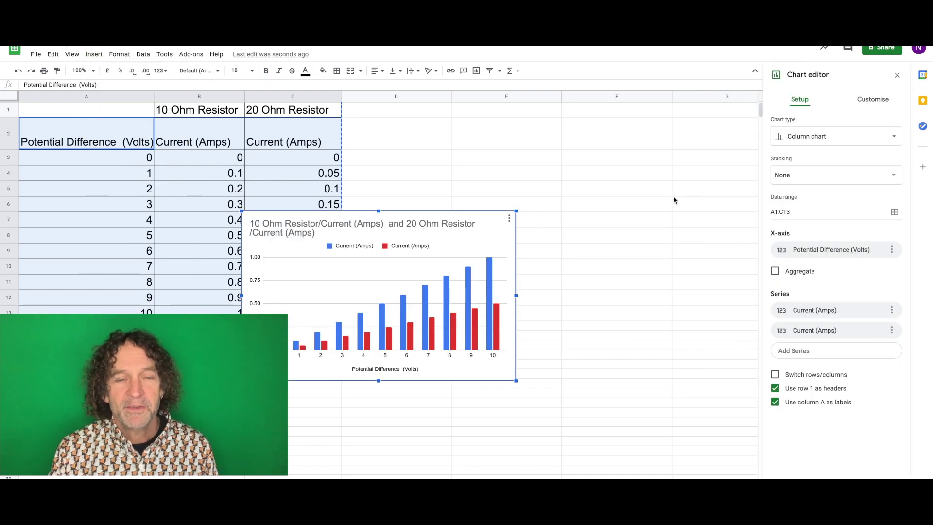
Place the new chart beside the data table at about the table's height and change its type to Line chart
left_click_drag(498, 214, 596, 101)
left_click_drag(618, 276, 697, 318)
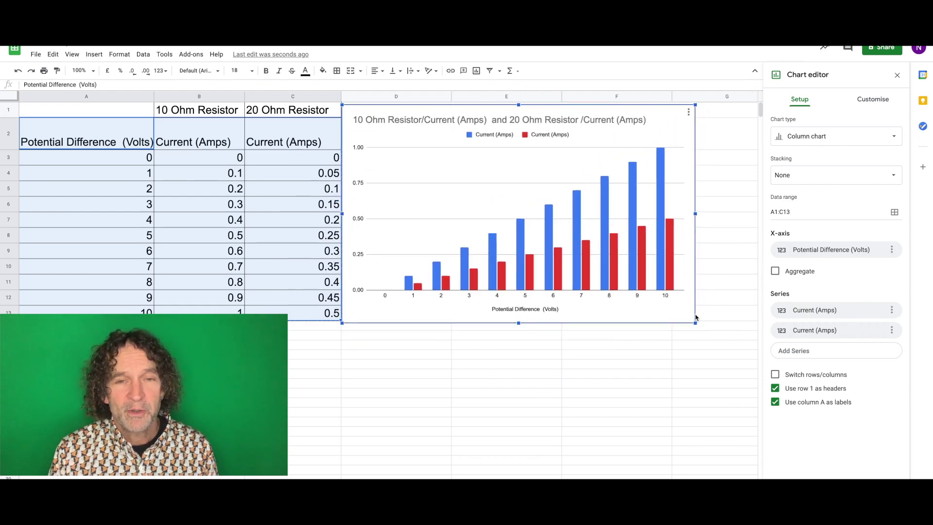
left_click(878, 138)
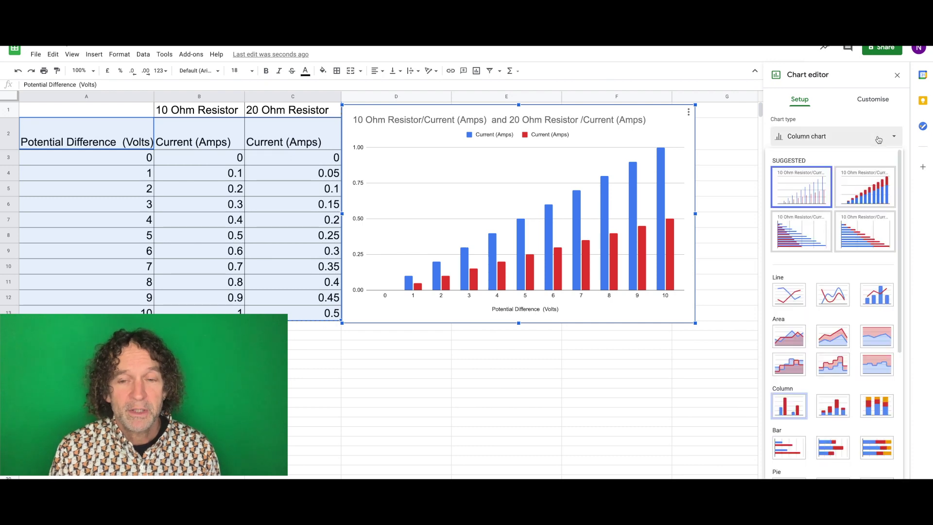
left_click(790, 295)
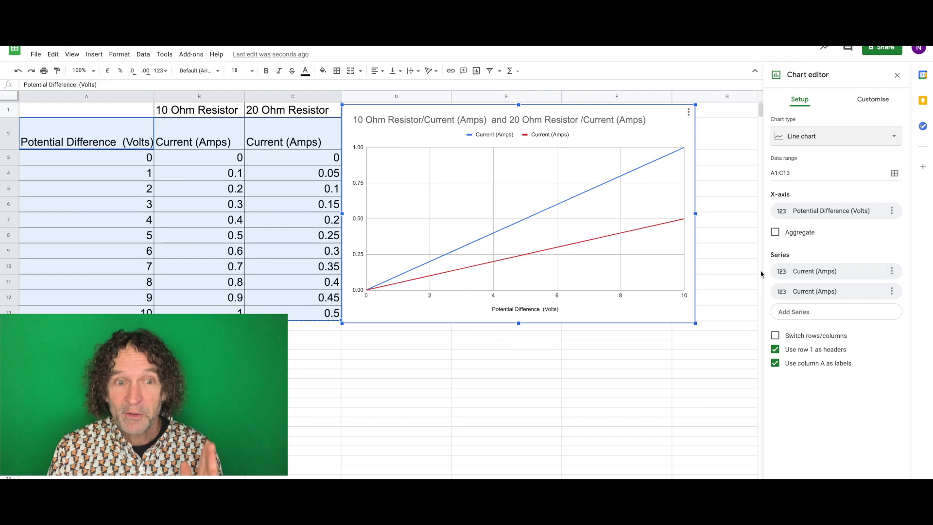
Replace the chart title with "I V Graph for 10 Ohm and 20 Ohm"
left_click(870, 101)
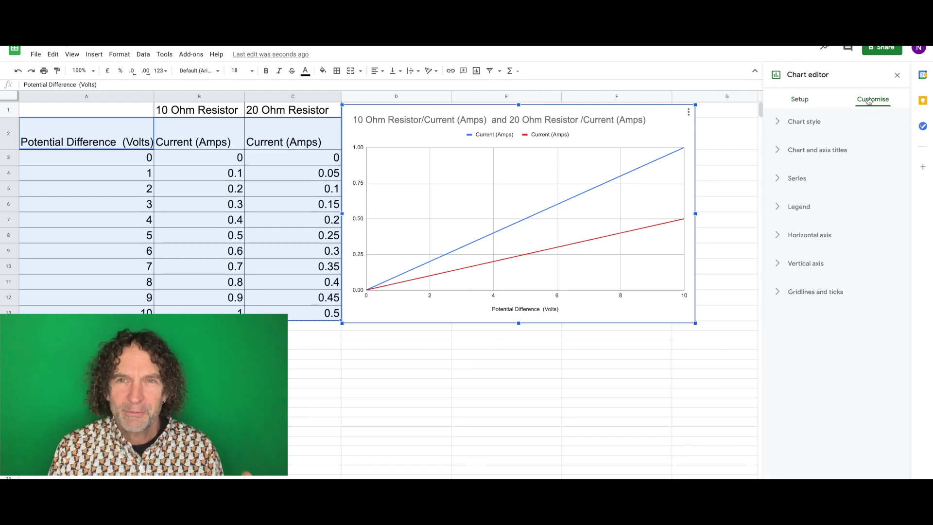
left_click(827, 150)
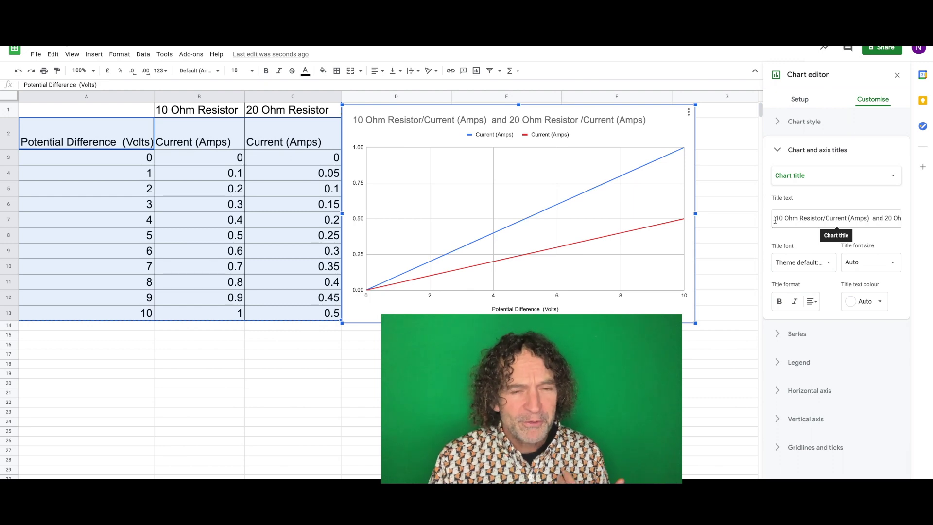
left_click_drag(777, 218, 919, 225)
key("BackSpace")
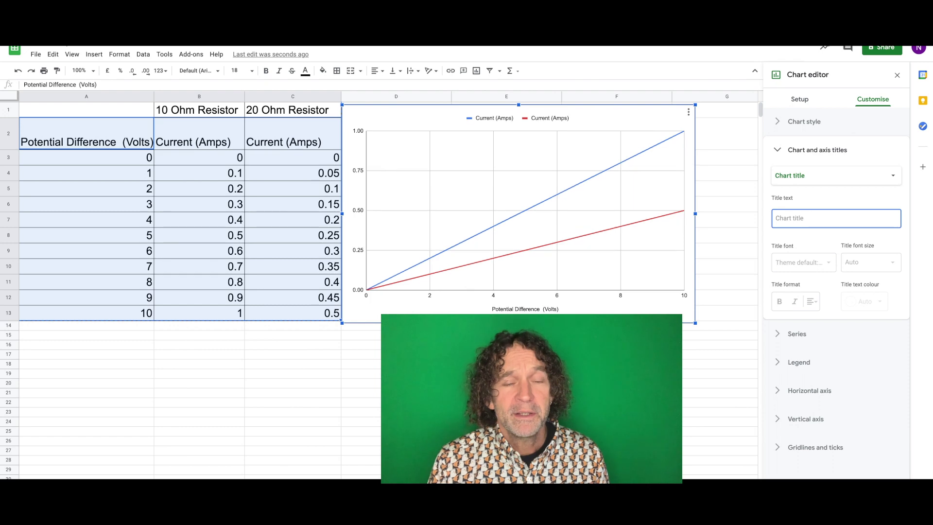
type("I V Graph for 10 Ohm and 20")
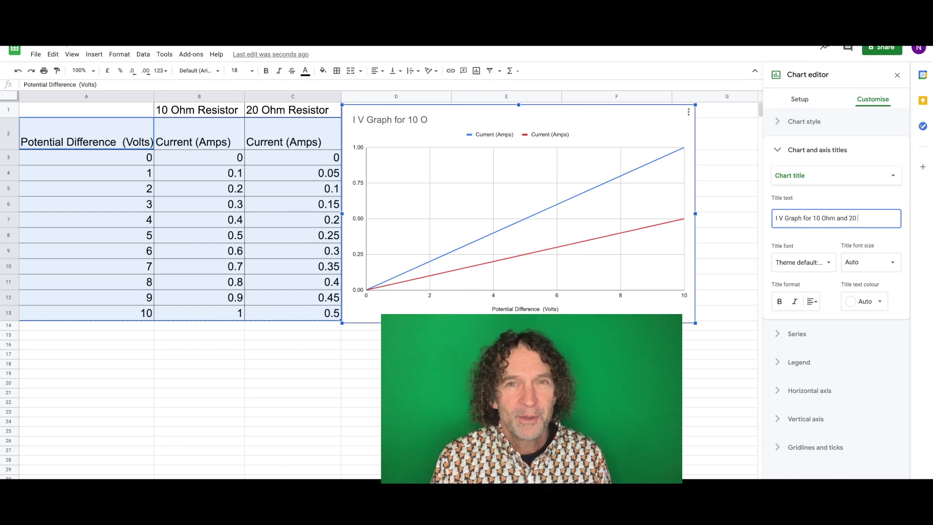
type("hm")
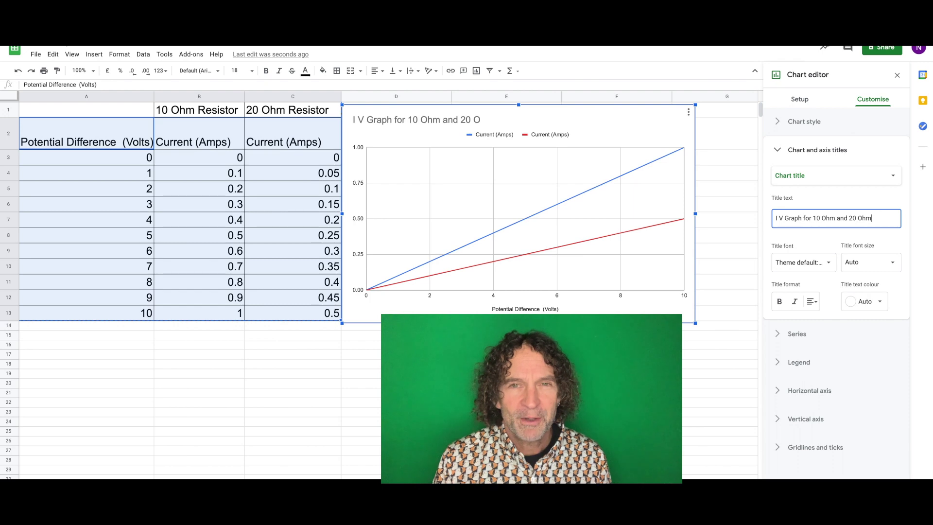